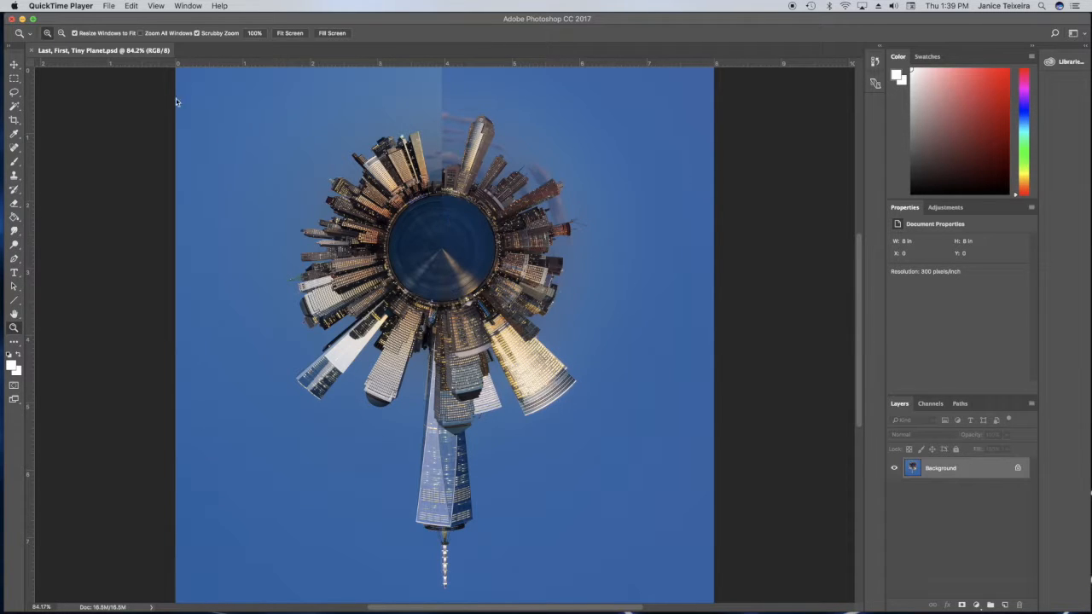
# Step: Rotate the whole tiny planet image by 180° so the tallest tower points upward
pyautogui.click(203, 24)
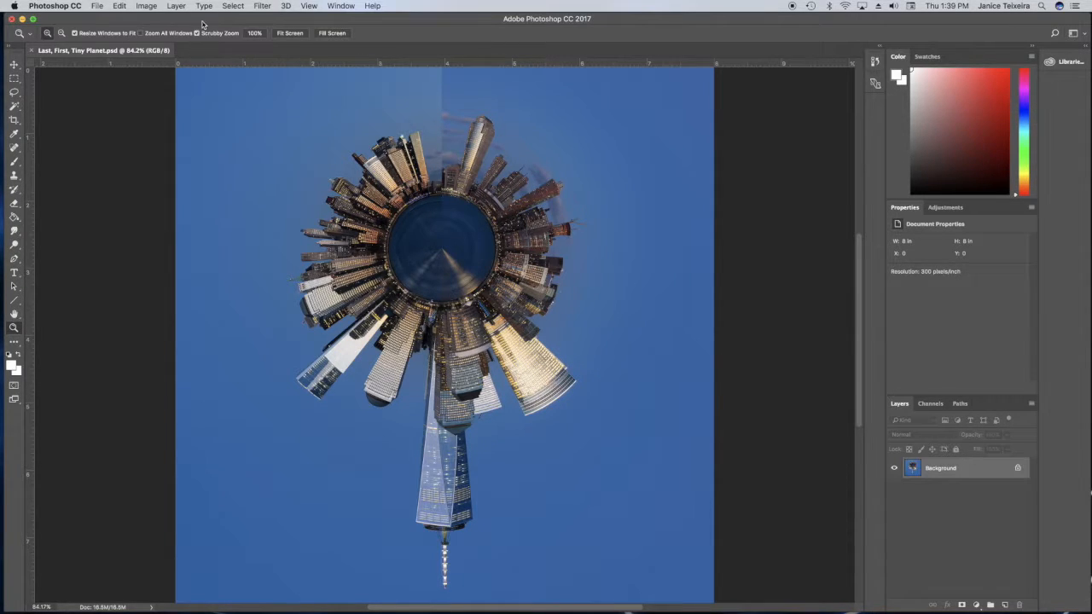
pyautogui.click(146, 6)
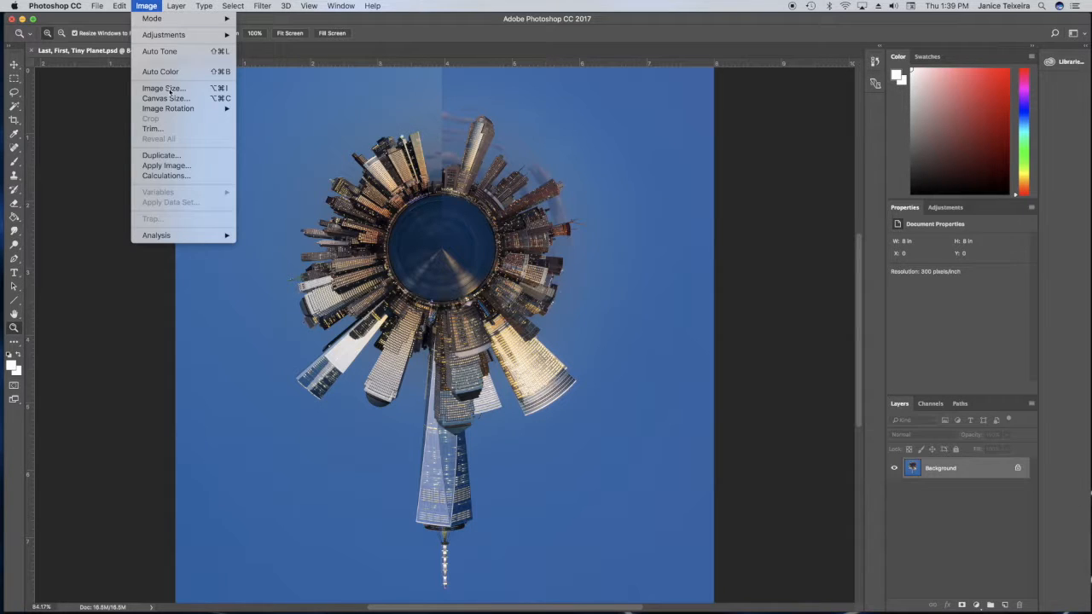
pyautogui.moveTo(174, 112)
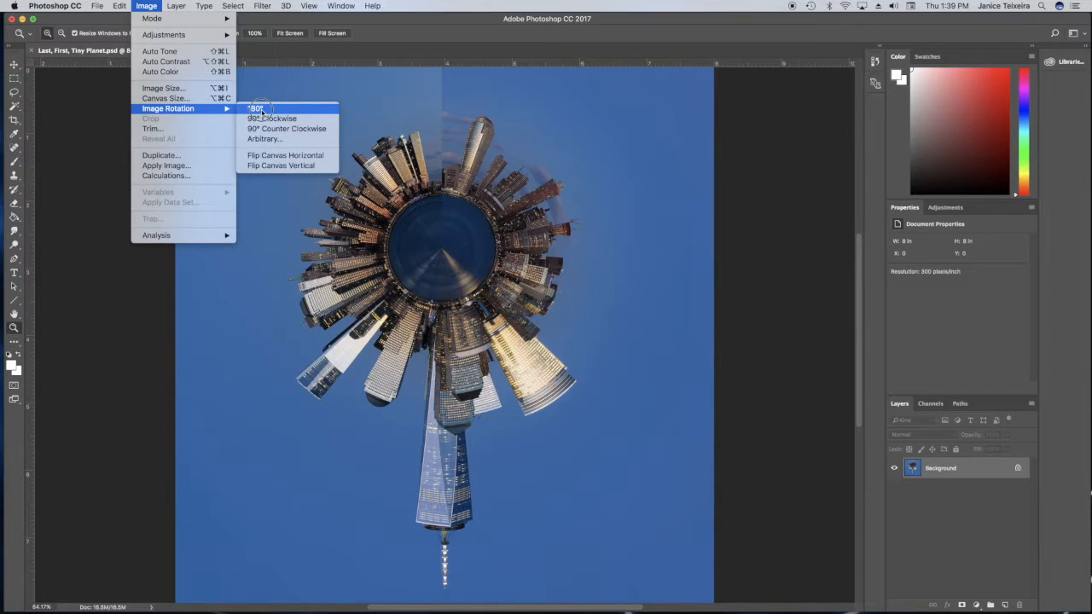
pyautogui.click(255, 109)
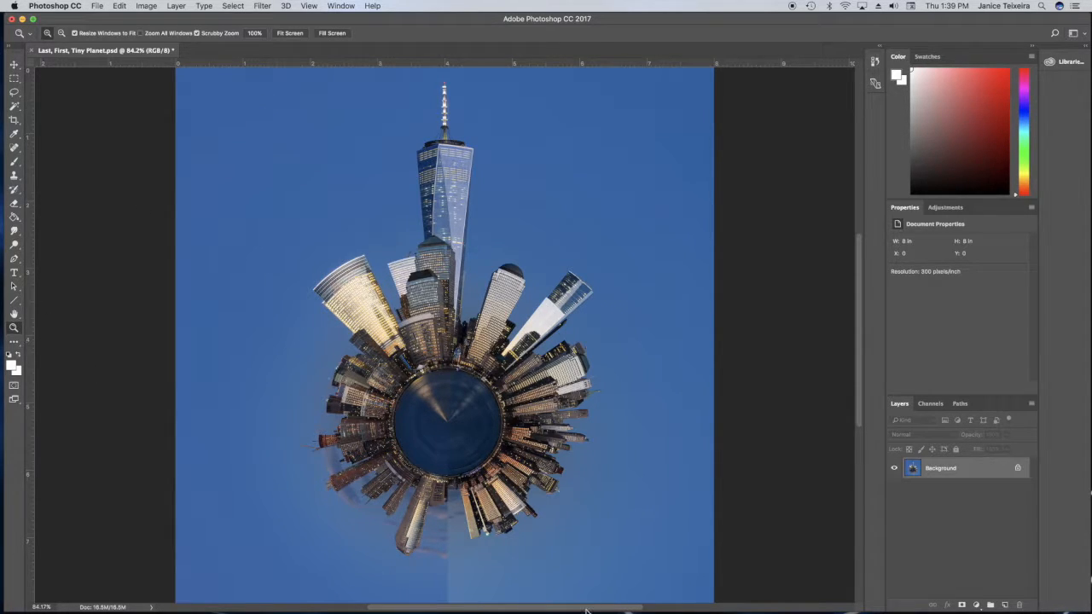
# Step: Add a new layer above the Background for fixing the vertical seam and name it line corrections
pyautogui.click(447, 559)
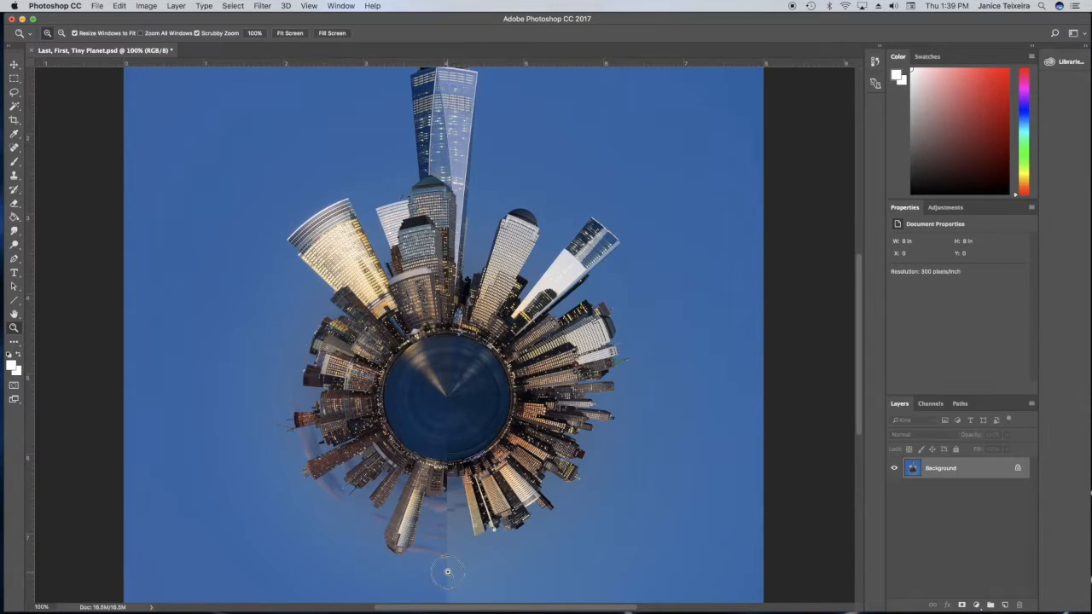
pyautogui.click(447, 571)
pyautogui.click(516, 558)
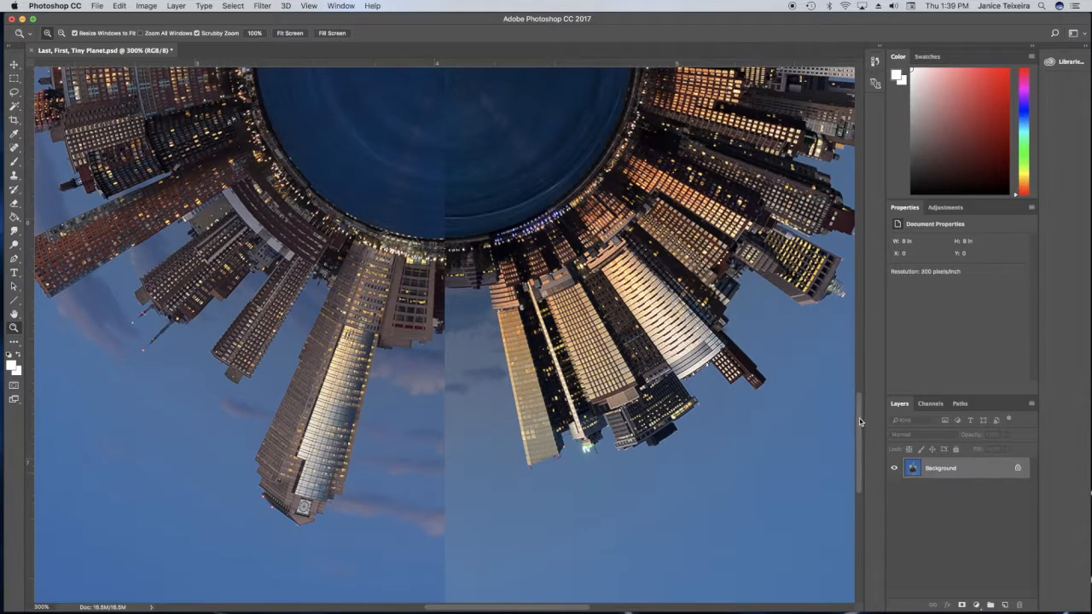
pyautogui.moveTo(857, 426)
pyautogui.mouseDown()
pyautogui.moveTo(858, 470)
pyautogui.moveTo(860, 436)
pyautogui.mouseUp()
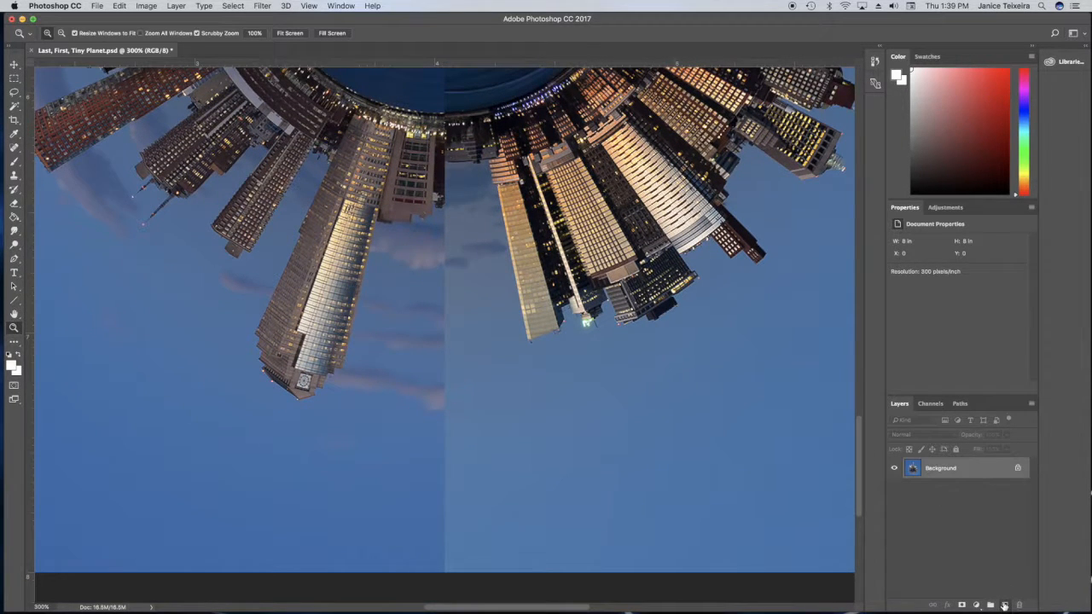
pyautogui.click(1004, 605)
pyautogui.doubleClick(934, 469)
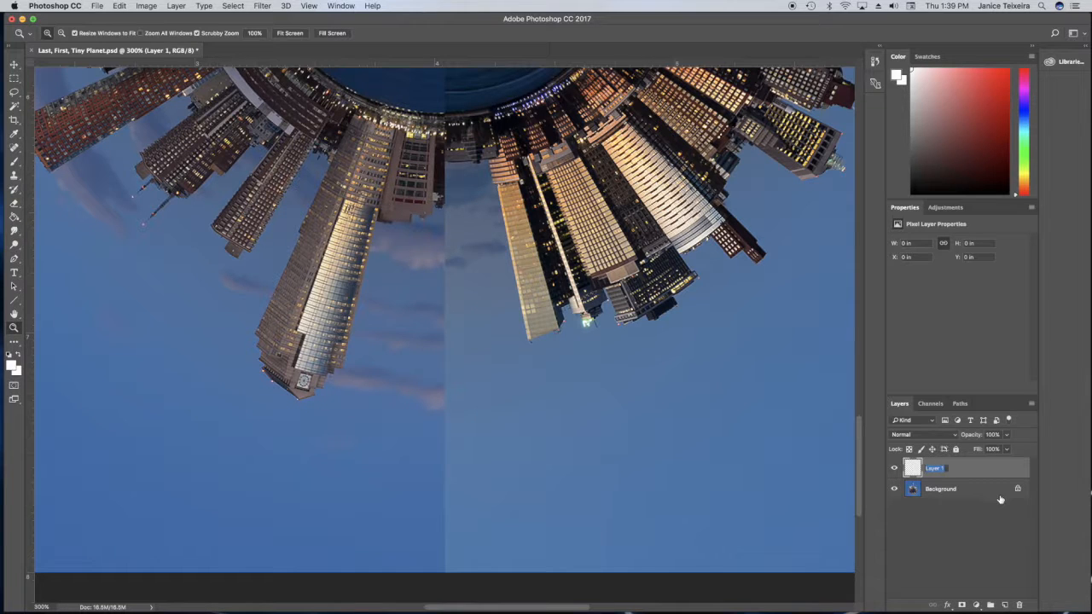
pyautogui.press('BackSpace')
pyautogui.click(995, 472)
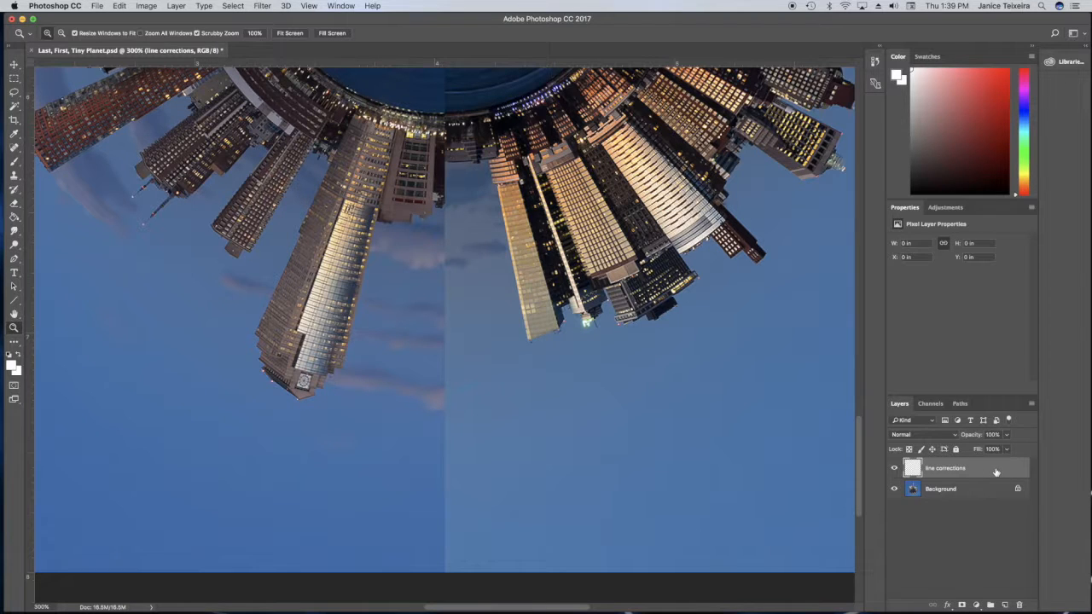
# Step: Set the Clone Stamp to sample All Layers and make the line corrections layer active
pyautogui.click(914, 489)
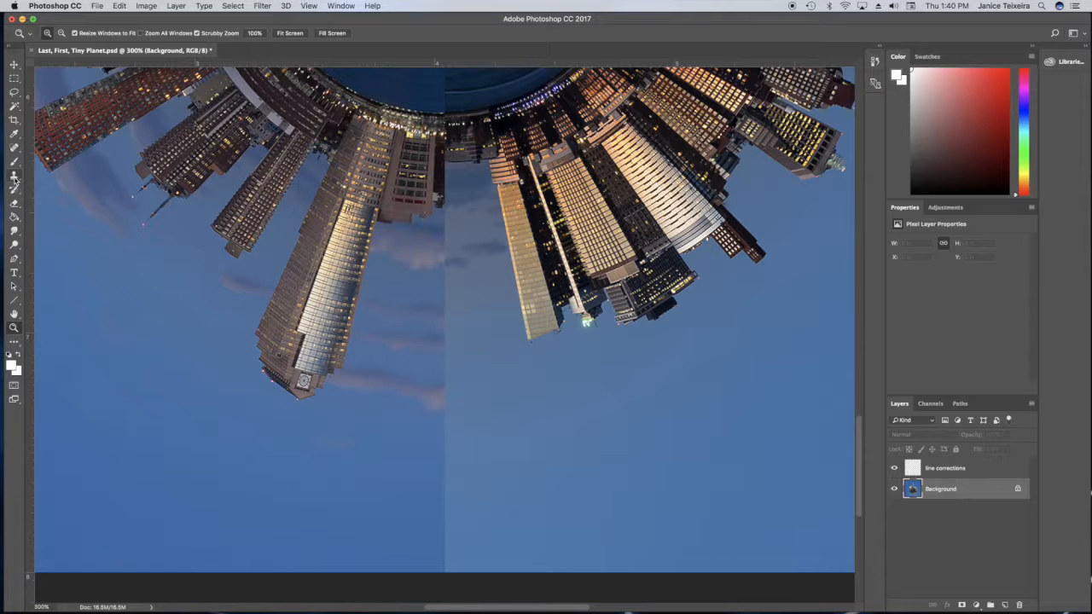
pyautogui.click(15, 177)
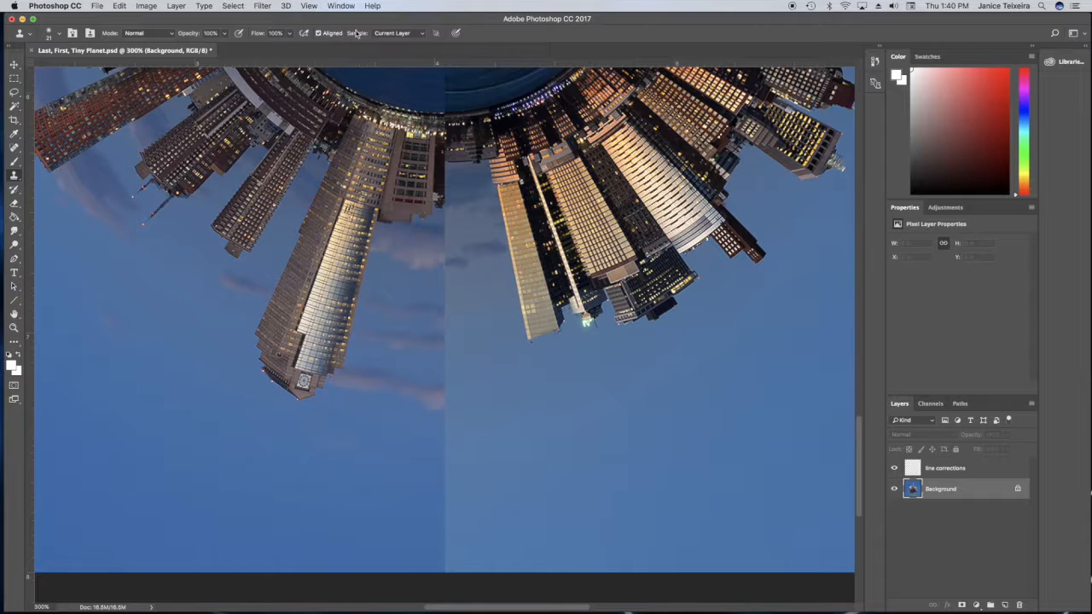
pyautogui.click(408, 35)
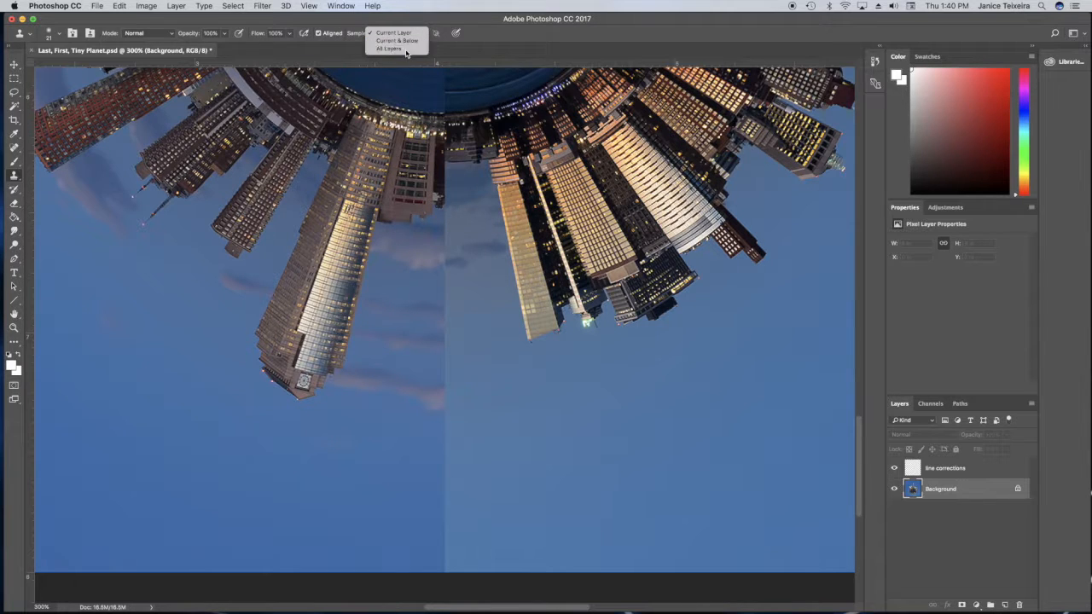
pyautogui.click(406, 50)
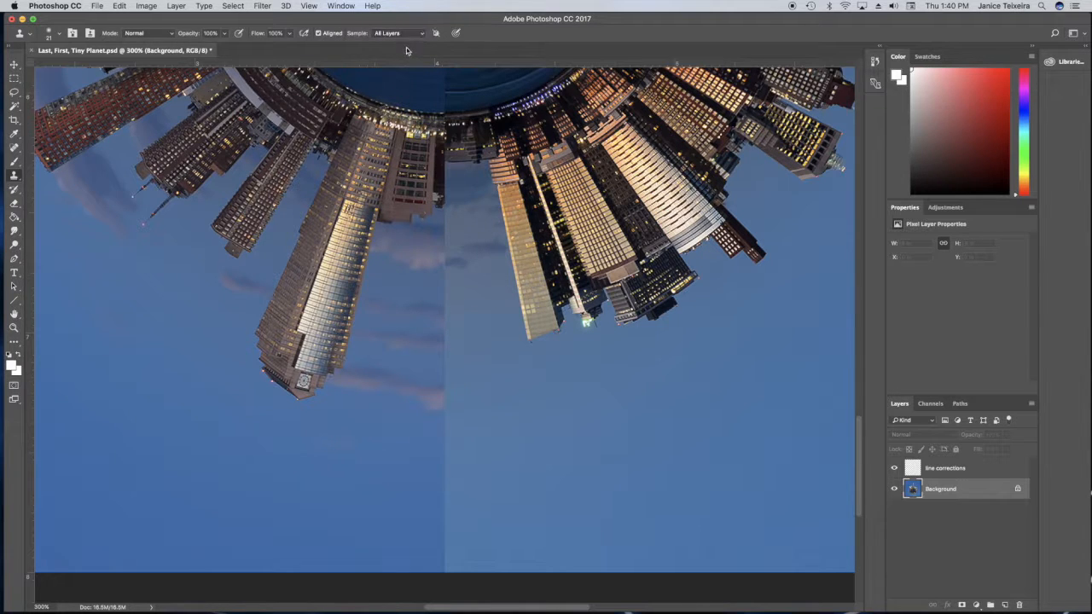
pyautogui.click(965, 468)
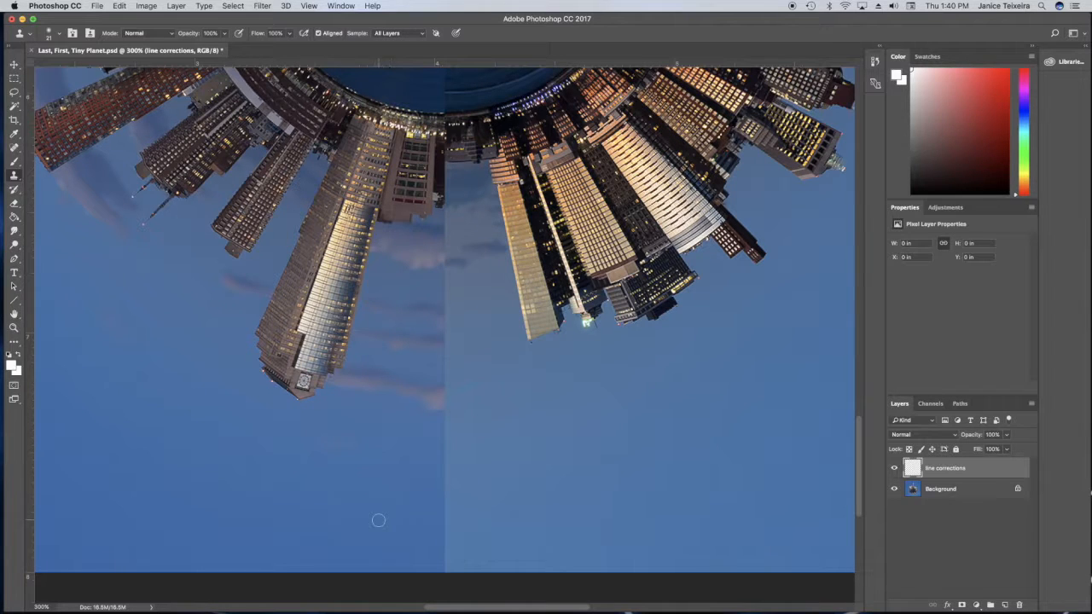
# Step: Set the Clone Stamp to 55% opacity and 52% flow with a soft round brush at 0% hardness
pyautogui.click(225, 33)
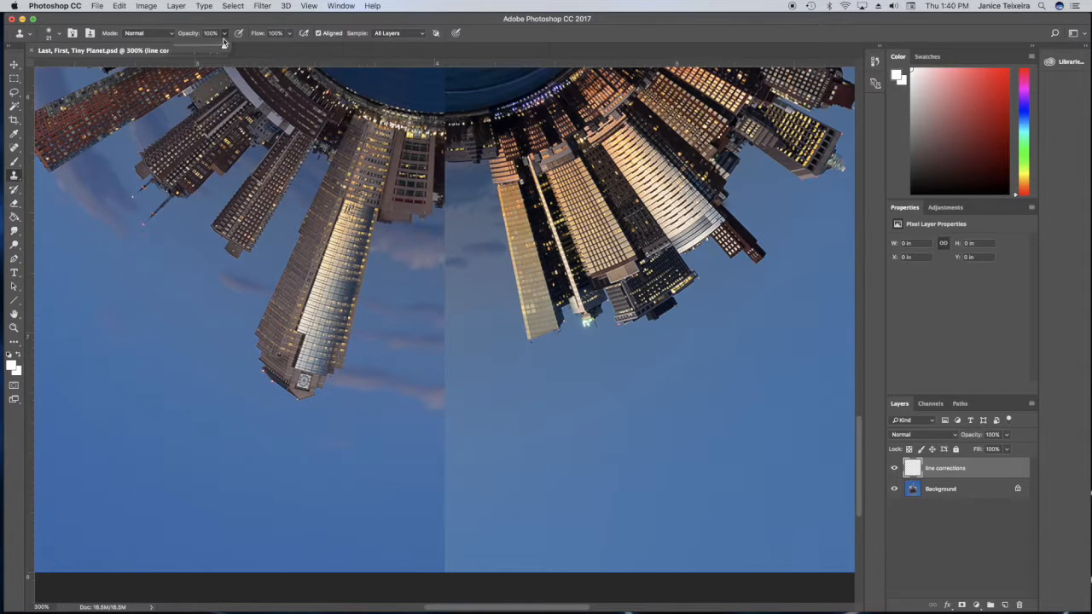
pyautogui.click(203, 47)
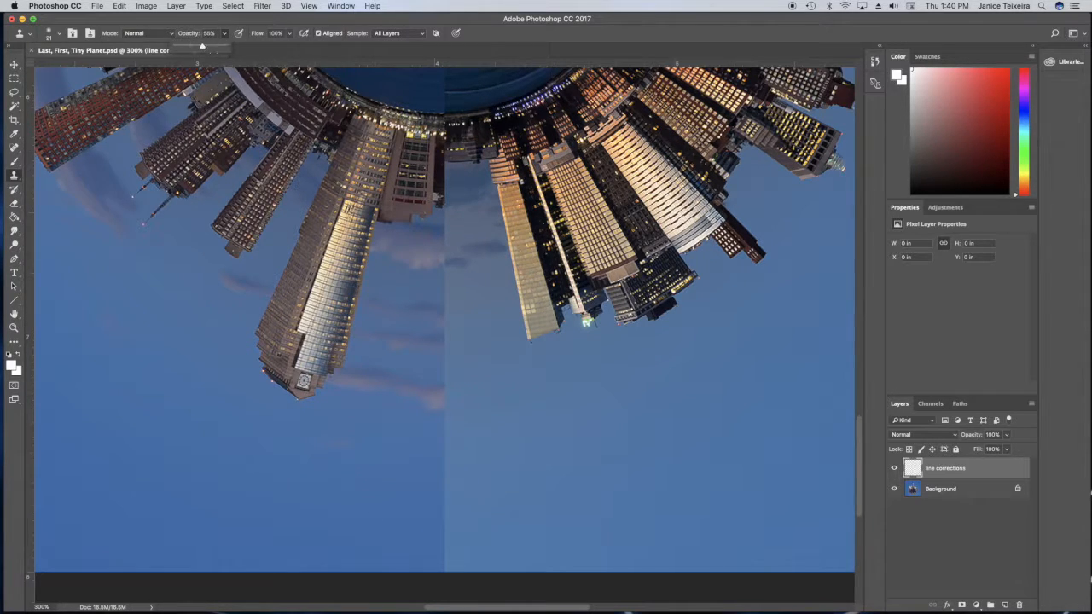
pyautogui.click(289, 34)
pyautogui.click(266, 48)
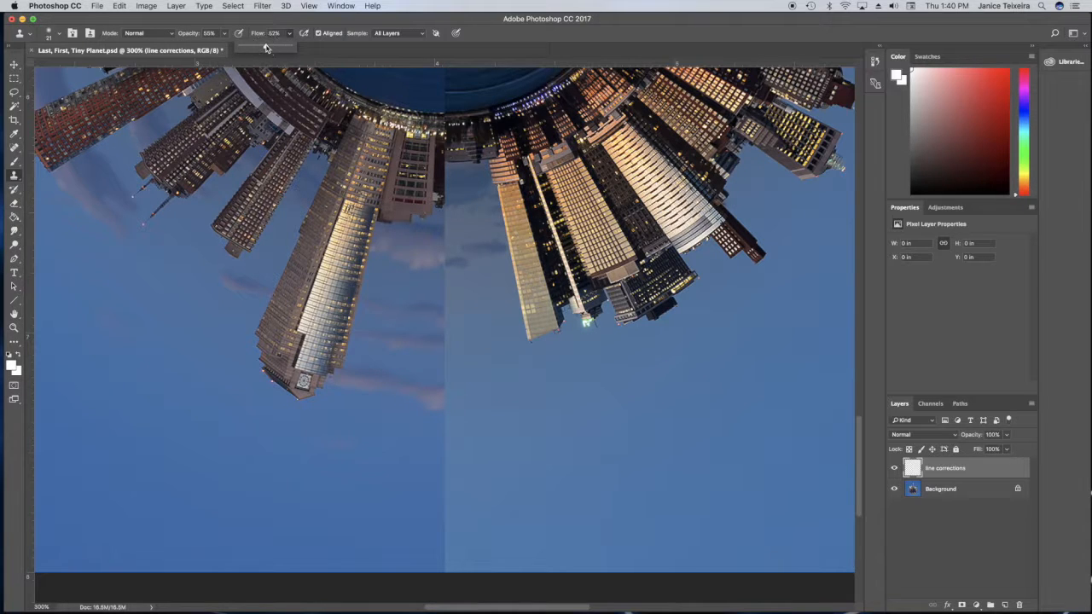
pyautogui.click(58, 34)
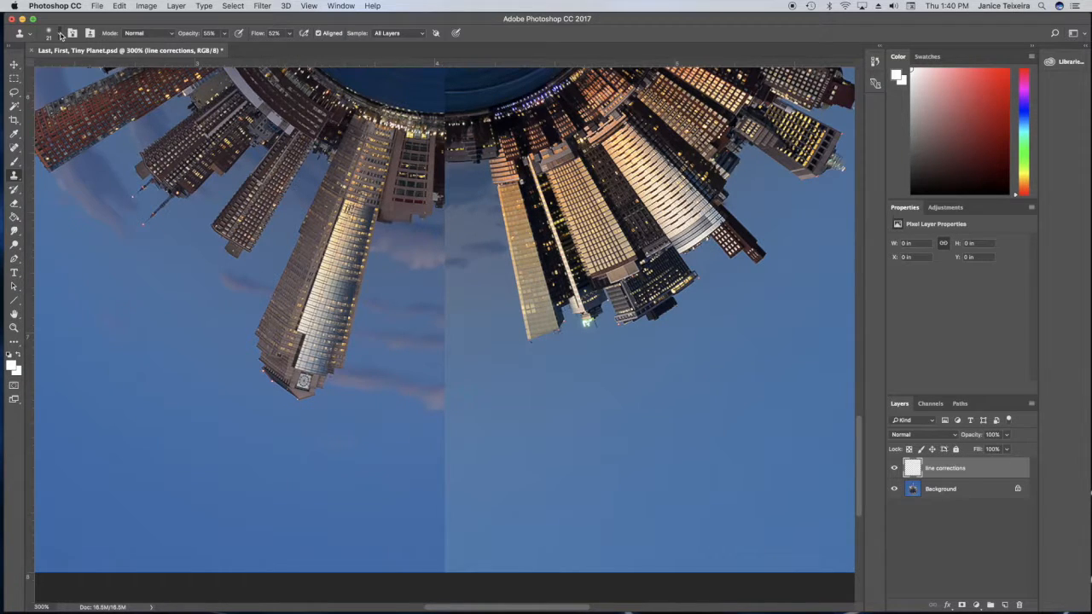
pyautogui.click(58, 34)
pyautogui.click(27, 116)
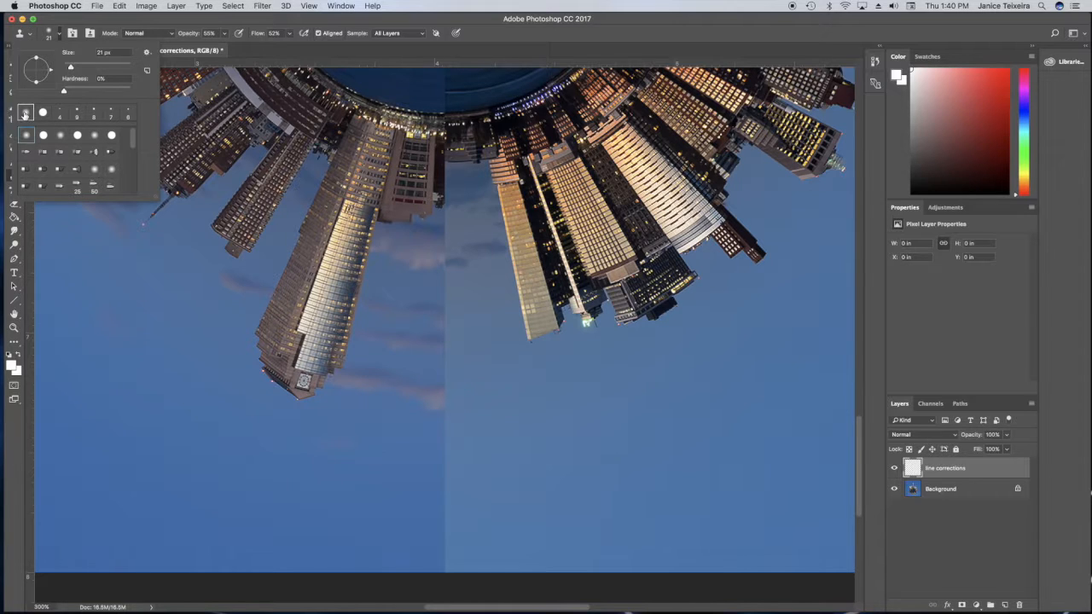
pyautogui.click(413, 478)
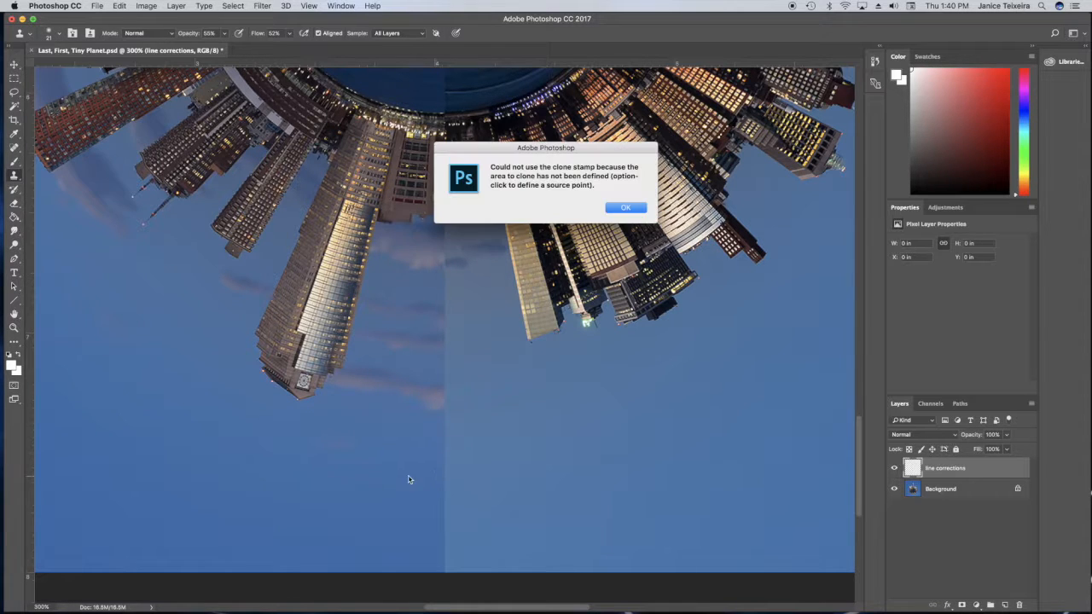
pyautogui.click(625, 209)
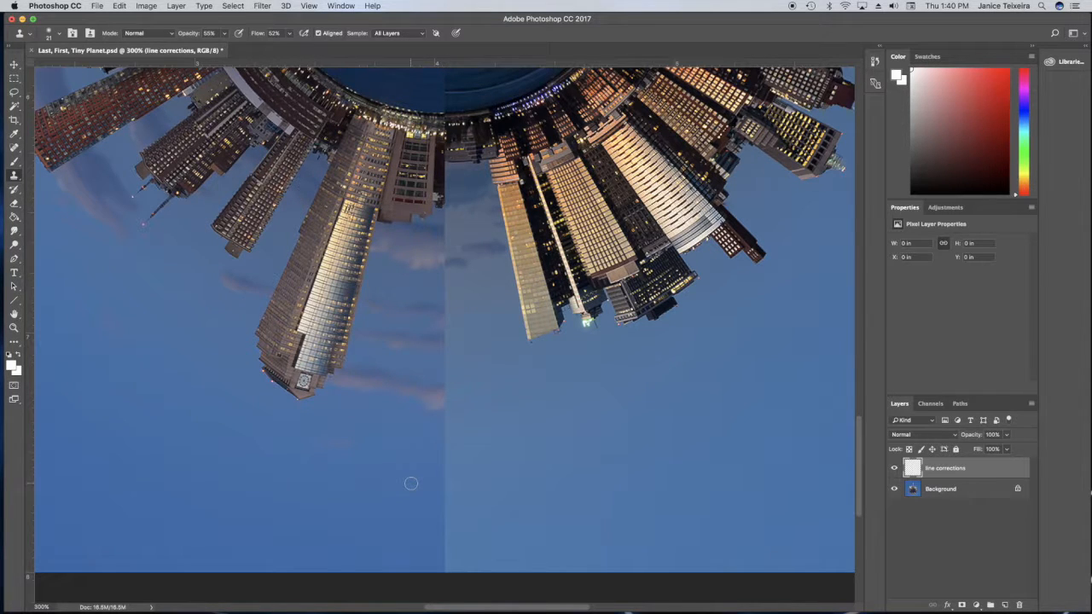
# Step: Clone nearby sky over the vertical seam below the skyline, using an enlarged Clone Stamp brush
pyautogui.press(']')
pyautogui.press(']')
pyautogui.press(']')
pyautogui.press(']')
pyautogui.press(']')
pyautogui.press(']')
pyautogui.press('alt')
pyautogui.press('alt')
pyautogui.press('alt')
pyautogui.click(446, 497)
pyautogui.moveTo(448, 498)
pyautogui.mouseDown()
pyautogui.moveTo(447, 529)
pyautogui.moveTo(444, 441)
pyautogui.moveTo(445, 563)
pyautogui.moveTo(443, 440)
pyautogui.moveTo(450, 576)
pyautogui.moveTo(444, 435)
pyautogui.moveTo(451, 475)
pyautogui.moveTo(449, 436)
pyautogui.mouseUp()
pyautogui.moveTo(451, 497)
pyautogui.mouseDown()
pyautogui.moveTo(441, 390)
pyautogui.moveTo(461, 395)
pyautogui.moveTo(441, 398)
pyautogui.moveTo(444, 413)
pyautogui.moveTo(444, 391)
pyautogui.mouseUp()
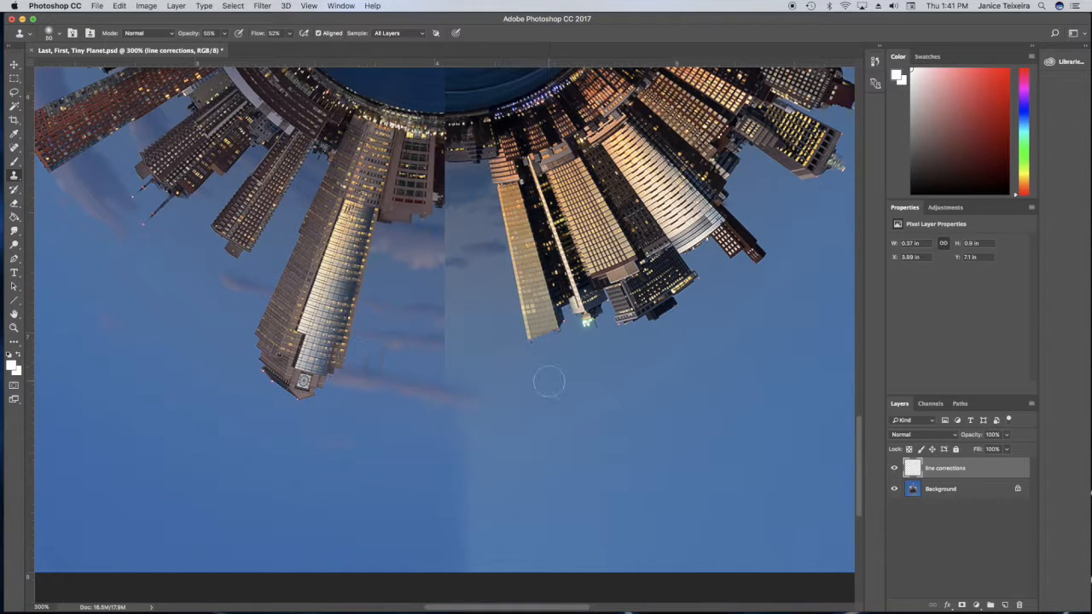
# Step: Clone the sky and clouds across the seam up toward the gap between the buildings, undoing unwanted strokes
pyautogui.moveTo(442, 393)
pyautogui.mouseDown()
pyautogui.moveTo(446, 379)
pyautogui.moveTo(443, 356)
pyautogui.moveTo(445, 397)
pyautogui.moveTo(463, 397)
pyautogui.moveTo(446, 381)
pyautogui.moveTo(448, 333)
pyautogui.moveTo(444, 363)
pyautogui.moveTo(450, 235)
pyautogui.moveTo(468, 290)
pyautogui.mouseUp()
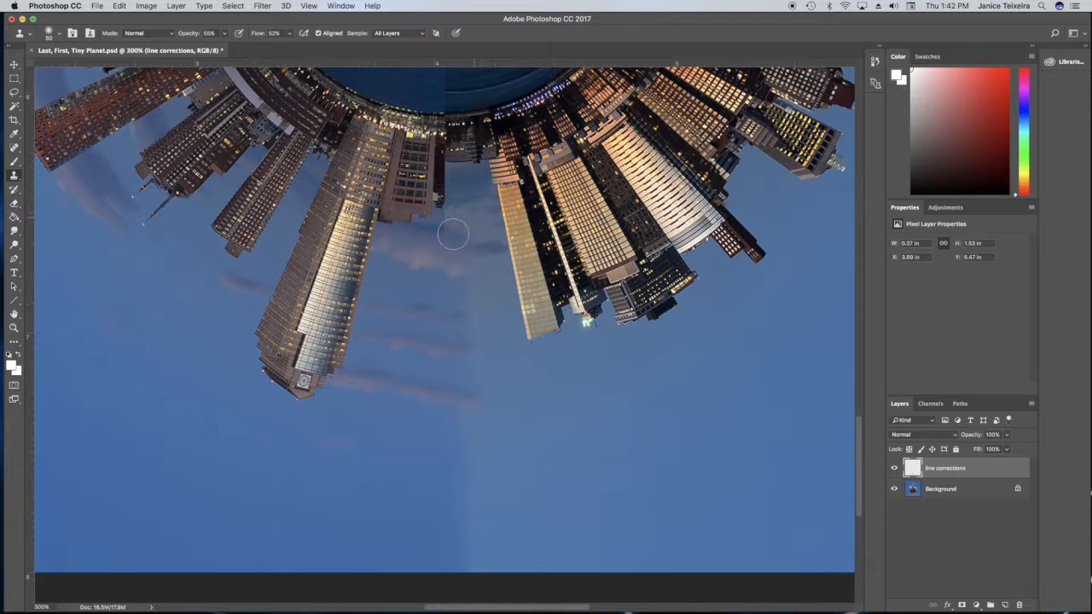
pyautogui.press('super+z')
pyautogui.click(583, 313)
pyautogui.press('super+z')
pyautogui.moveTo(469, 501)
pyautogui.mouseDown()
pyautogui.moveTo(464, 467)
pyautogui.moveTo(466, 538)
pyautogui.moveTo(448, 532)
pyautogui.moveTo(469, 394)
pyautogui.moveTo(446, 324)
pyautogui.moveTo(469, 342)
pyautogui.mouseUp()
pyautogui.click(456, 233)
# Step: Clone sky over the seam beside the brown building's edge, sampling close by with a much smaller brush
pyautogui.click(13, 327)
pyautogui.click(436, 259)
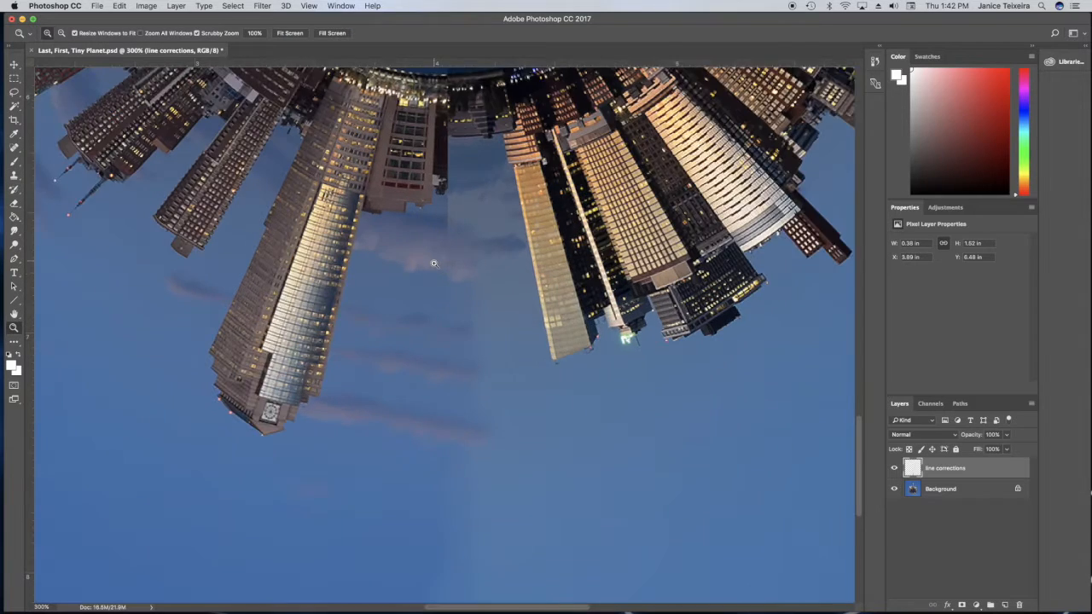
pyautogui.press('s')
pyautogui.press('[')
pyautogui.press('[')
pyautogui.press('[')
pyautogui.press('[')
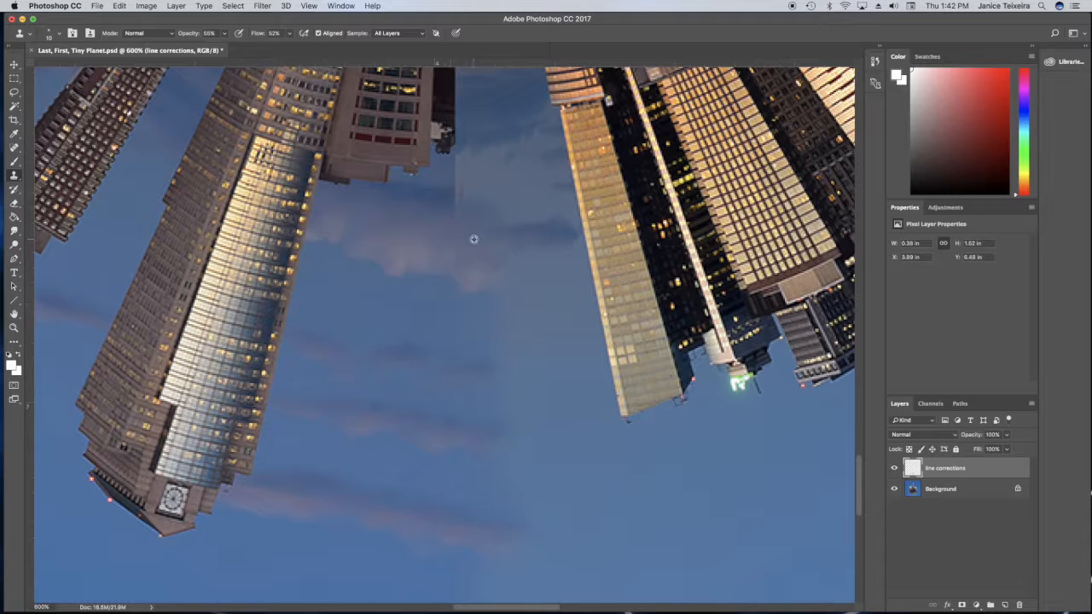
pyautogui.keyDown('alt'); pyautogui.click(515, 191); pyautogui.keyUp('alt')
pyautogui.moveTo(458, 193)
pyautogui.mouseDown()
pyautogui.moveTo(428, 198)
pyautogui.moveTo(465, 200)
pyautogui.moveTo(473, 234)
pyautogui.moveTo(456, 260)
pyautogui.moveTo(474, 173)
pyautogui.moveTo(441, 176)
pyautogui.moveTo(484, 177)
pyautogui.moveTo(452, 155)
pyautogui.mouseUp()
pyautogui.keyDown('alt'); pyautogui.click(471, 173); pyautogui.keyUp('alt')
pyautogui.keyDown('alt'); pyautogui.click(484, 182); pyautogui.keyUp('alt')
pyautogui.press(']')
pyautogui.press(']')
pyautogui.press(']')
# Step: Set the foreground color to the sky blue #3d6faa sampled from the image near the seam
pyautogui.press('super+0')
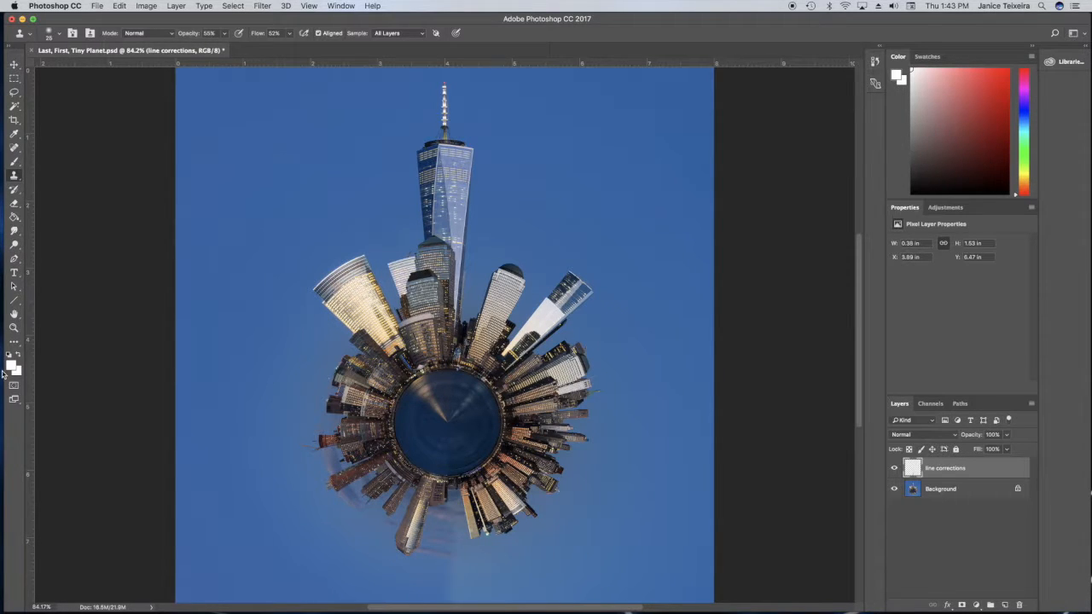
pyautogui.click(14, 328)
pyautogui.click(456, 572)
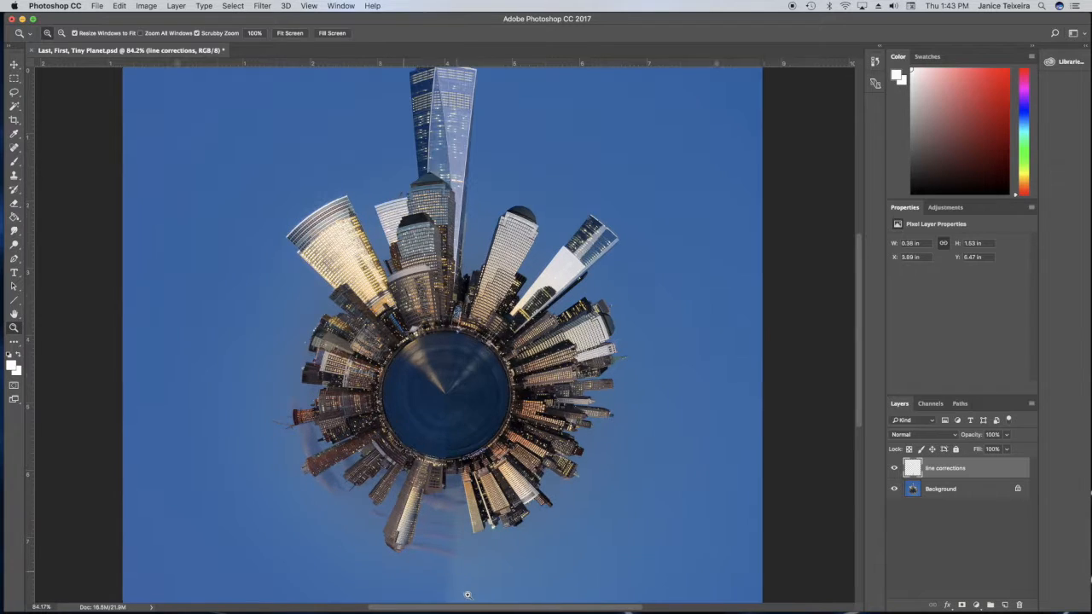
pyautogui.click(465, 585)
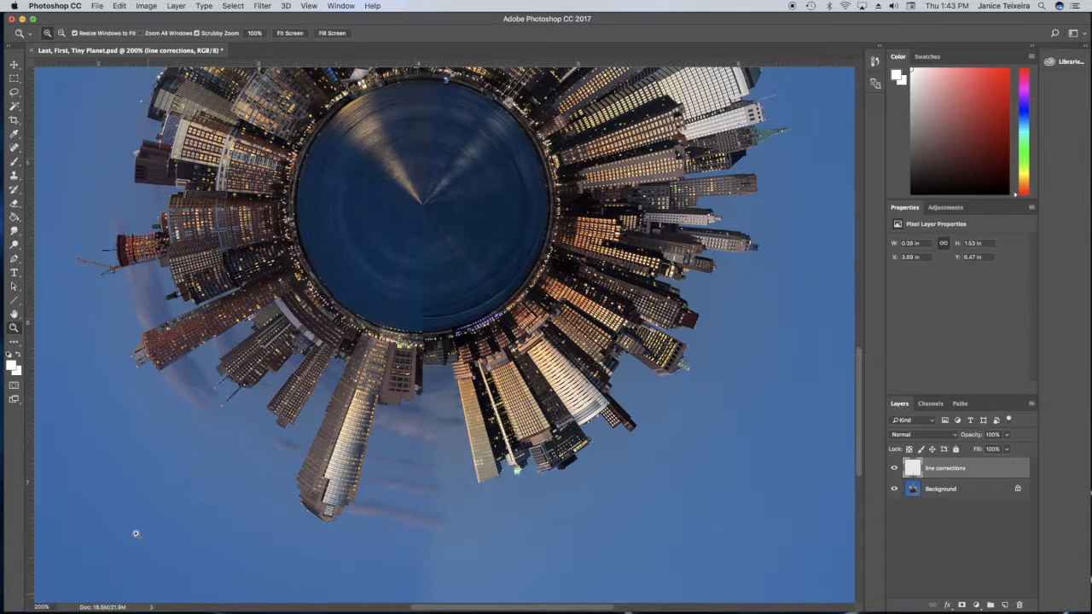
pyautogui.click(11, 365)
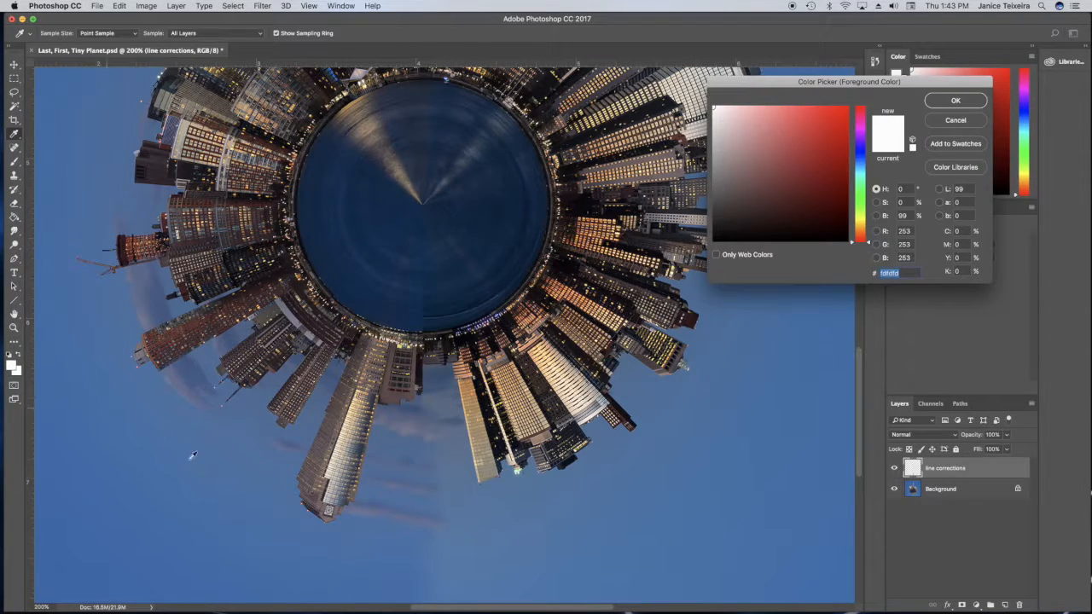
pyautogui.click(406, 563)
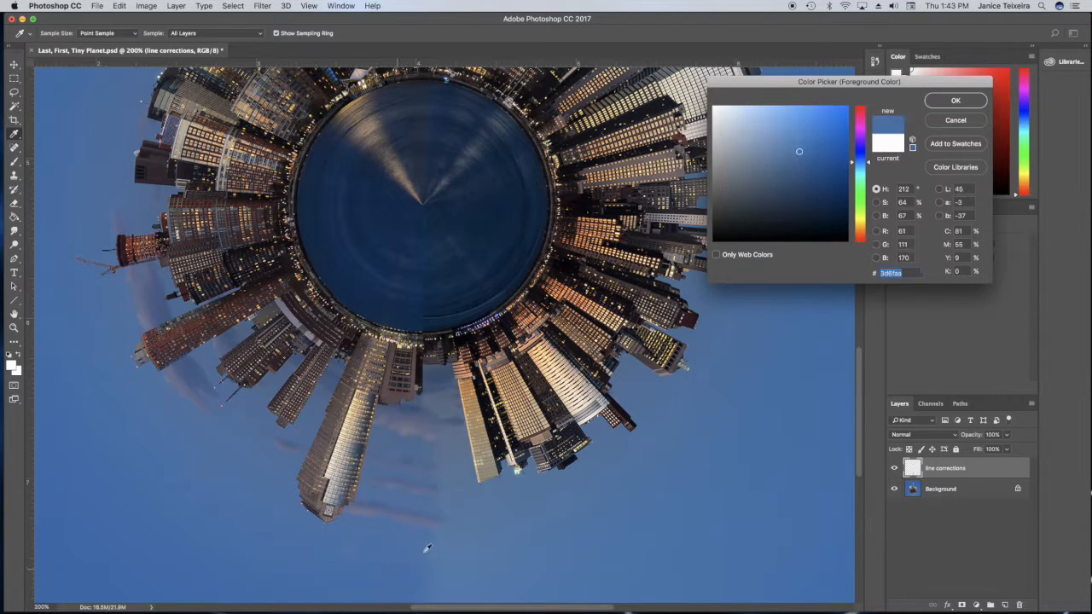
pyautogui.click(955, 101)
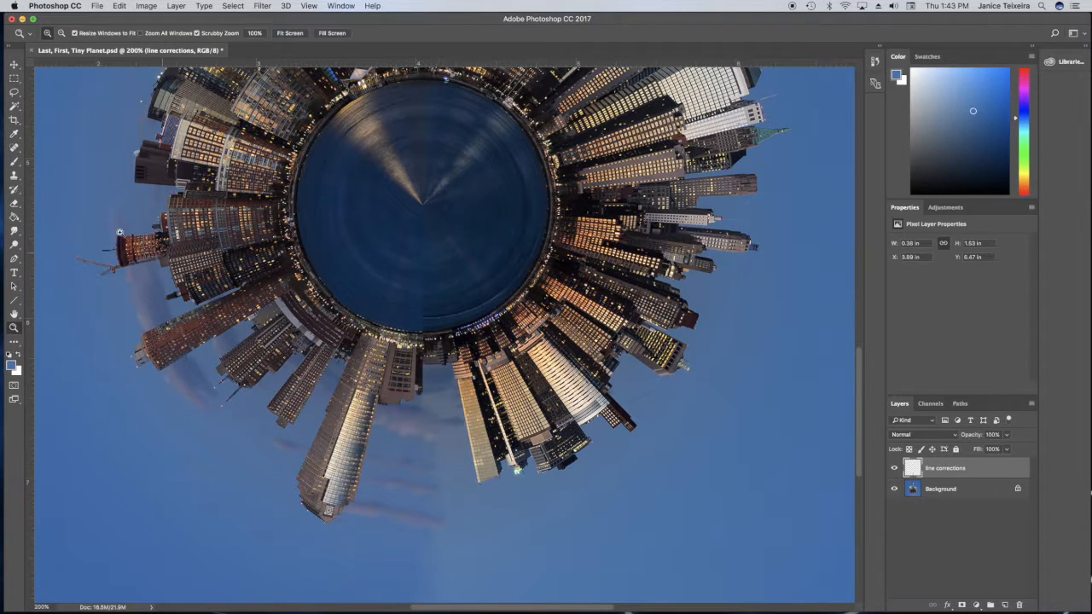
# Step: Paint the sampled blue over the sky seam below the skyline with an enlarged Brush
pyautogui.click(14, 162)
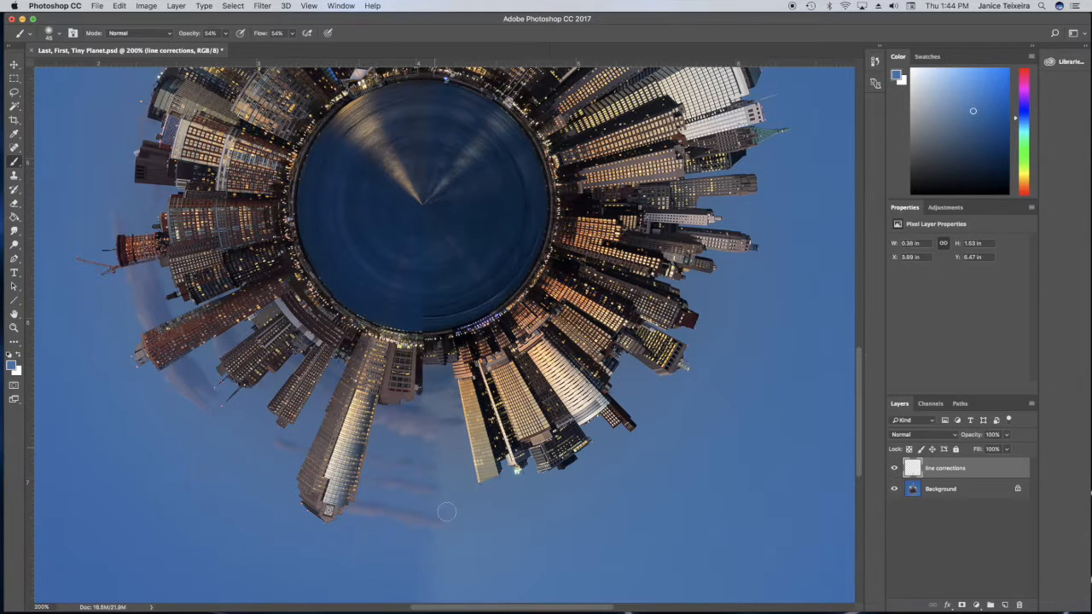
pyautogui.press(']')
pyautogui.press(']')
pyautogui.press(']')
pyautogui.press(']')
pyautogui.press(']')
pyautogui.press(']')
pyautogui.moveTo(419, 581)
pyautogui.mouseDown()
pyautogui.moveTo(481, 577)
pyautogui.moveTo(409, 586)
pyautogui.moveTo(504, 581)
pyautogui.moveTo(412, 573)
pyautogui.moveTo(487, 555)
pyautogui.mouseUp()
pyautogui.moveTo(452, 550); pyautogui.dragTo(517, 543)
# Step: Paint over the seam around the ends of the pink clouds with a smaller brush
pyautogui.press('[')
pyautogui.press('[')
pyautogui.press('[')
pyautogui.press('[')
pyautogui.press('[')
pyautogui.press('[')
pyautogui.moveTo(432, 510)
pyautogui.mouseDown()
pyautogui.moveTo(478, 508)
pyautogui.moveTo(431, 502)
pyautogui.moveTo(466, 501)
pyautogui.moveTo(451, 517)
pyautogui.moveTo(498, 517)
pyautogui.mouseUp()
pyautogui.moveTo(431, 479); pyautogui.dragTo(475, 502)
pyautogui.moveTo(439, 496); pyautogui.dragTo(489, 503)
# Step: Blend the wide strip of sky near the image's lower edge with broad strokes of a larger brush
pyautogui.press('[')
pyautogui.press(']')
pyautogui.press(']')
pyautogui.press(']')
pyautogui.press(']')
pyautogui.press(']')
pyautogui.press(']')
pyautogui.moveTo(441, 584); pyautogui.dragTo(554, 572)
pyautogui.moveTo(419, 555); pyautogui.dragTo(546, 539)
pyautogui.moveTo(413, 572); pyautogui.dragTo(496, 579)
# Step: Touch up the seam in the sky gap between the buildings with a reduced brush
pyautogui.press('[')
pyautogui.press('[')
pyautogui.press('[')
pyautogui.press('[')
pyautogui.click(441, 456)
pyautogui.press('[')
# Step: Clone sampled water over the vertical seam in the lower half of the dark blue central circle with an enlarged Clone Stamp brush
pyautogui.press('super+0')
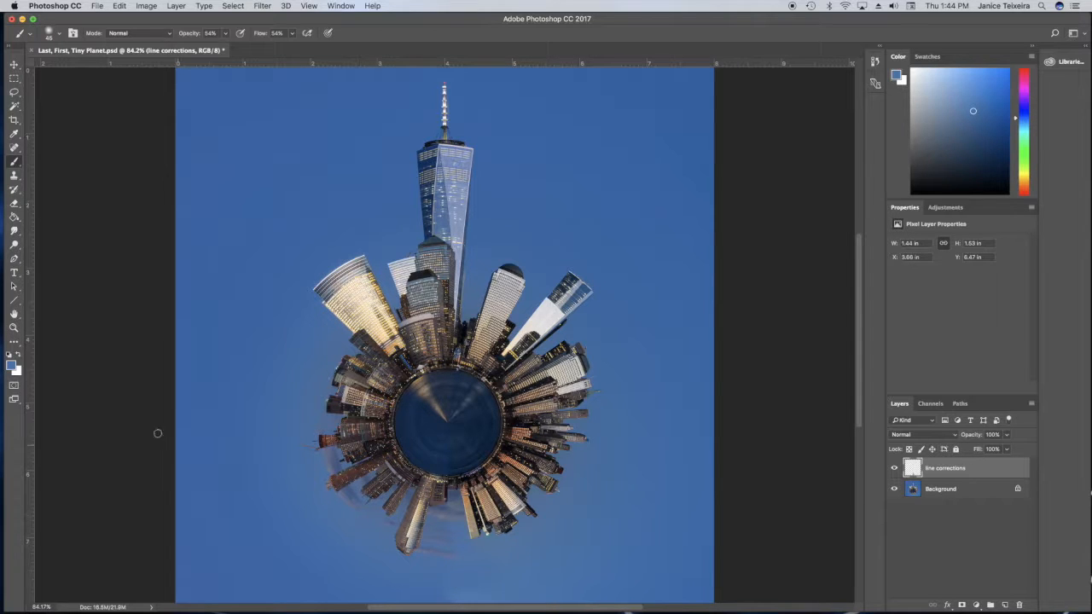
pyautogui.click(13, 328)
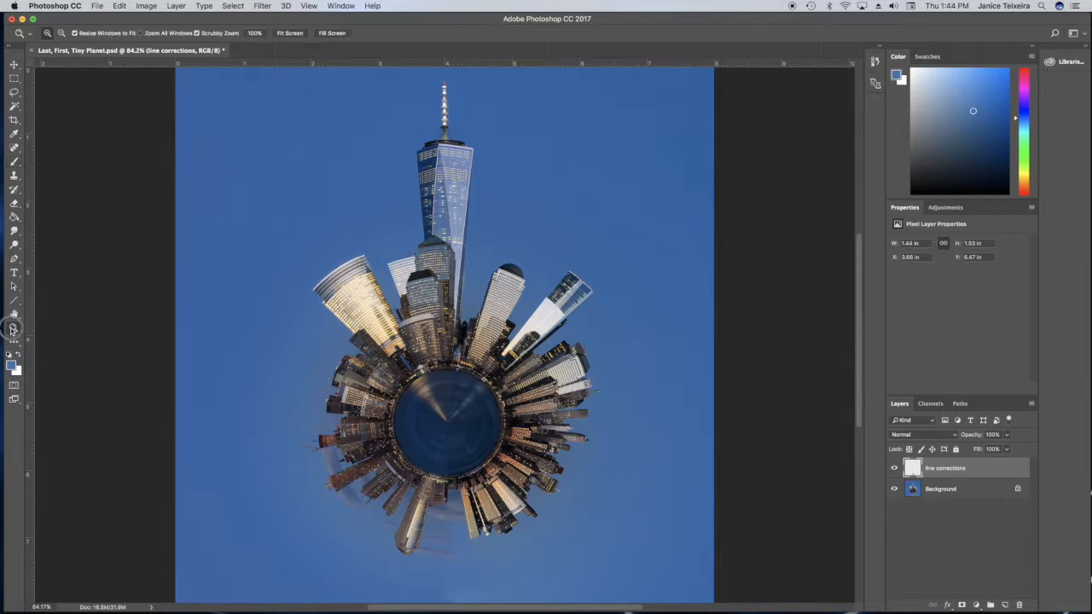
pyautogui.click(454, 471)
pyautogui.click(448, 470)
pyautogui.click(448, 452)
pyautogui.click(451, 475)
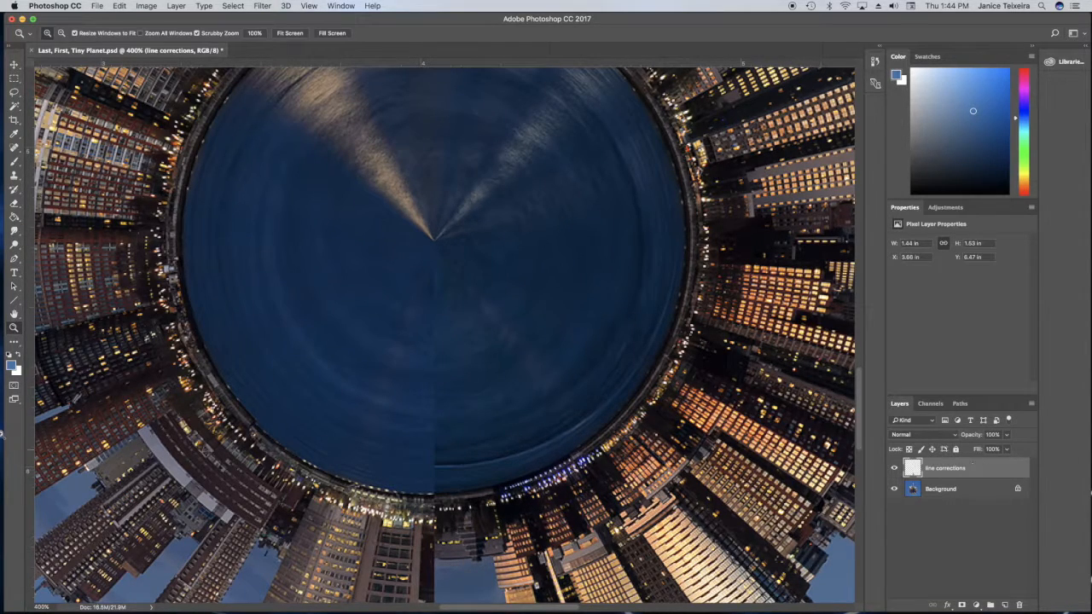
pyautogui.click(15, 175)
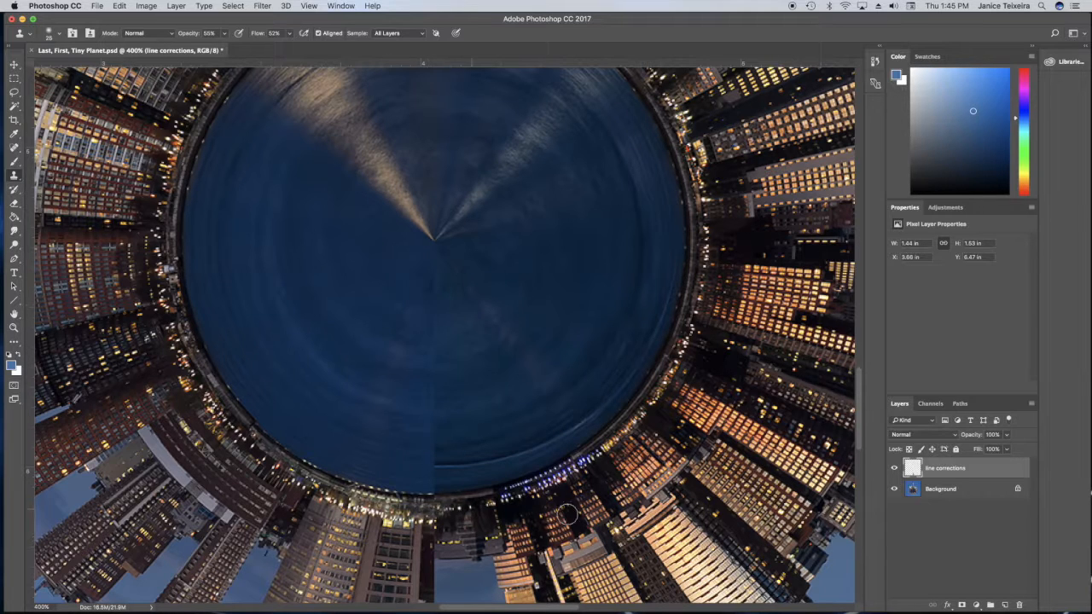
pyautogui.moveTo(857, 401); pyautogui.dragTo(864, 451)
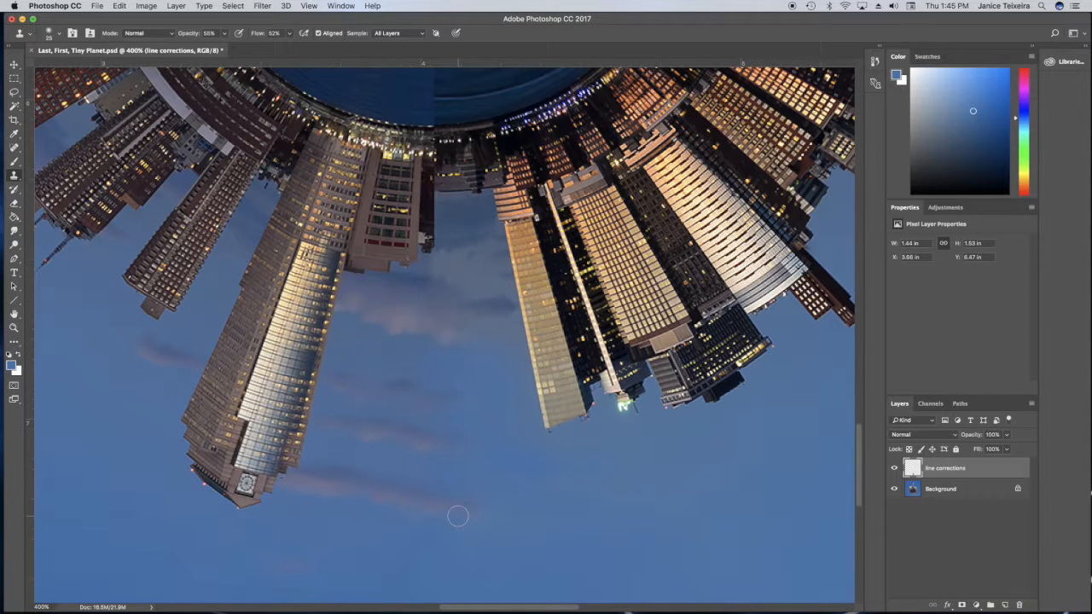
pyautogui.moveTo(861, 439); pyautogui.dragTo(859, 391)
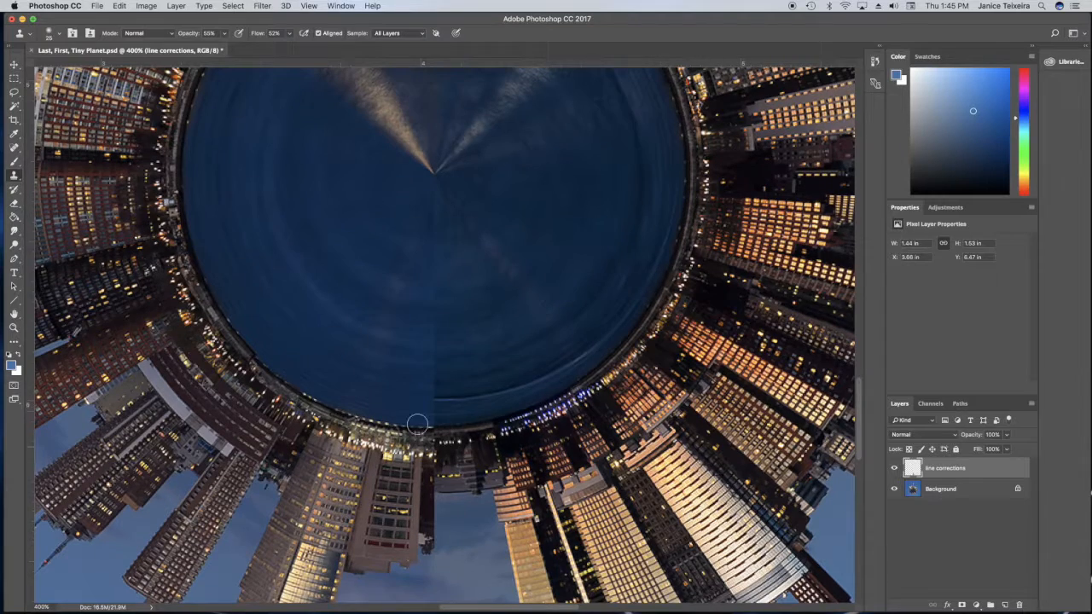
pyautogui.moveTo(855, 446); pyautogui.dragTo(860, 435)
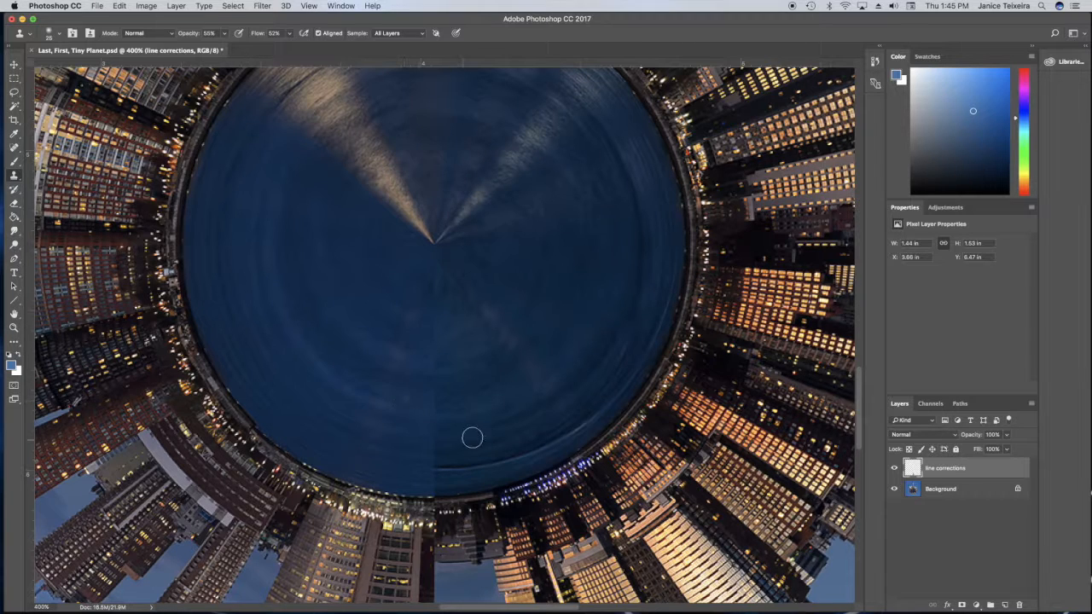
pyautogui.press(']')
pyautogui.press(']')
pyautogui.keyDown('alt'); pyautogui.click(407, 417); pyautogui.keyUp('alt')
pyautogui.moveTo(435, 416)
pyautogui.mouseDown()
pyautogui.moveTo(432, 321)
pyautogui.moveTo(433, 454)
pyautogui.moveTo(435, 406)
pyautogui.mouseUp()
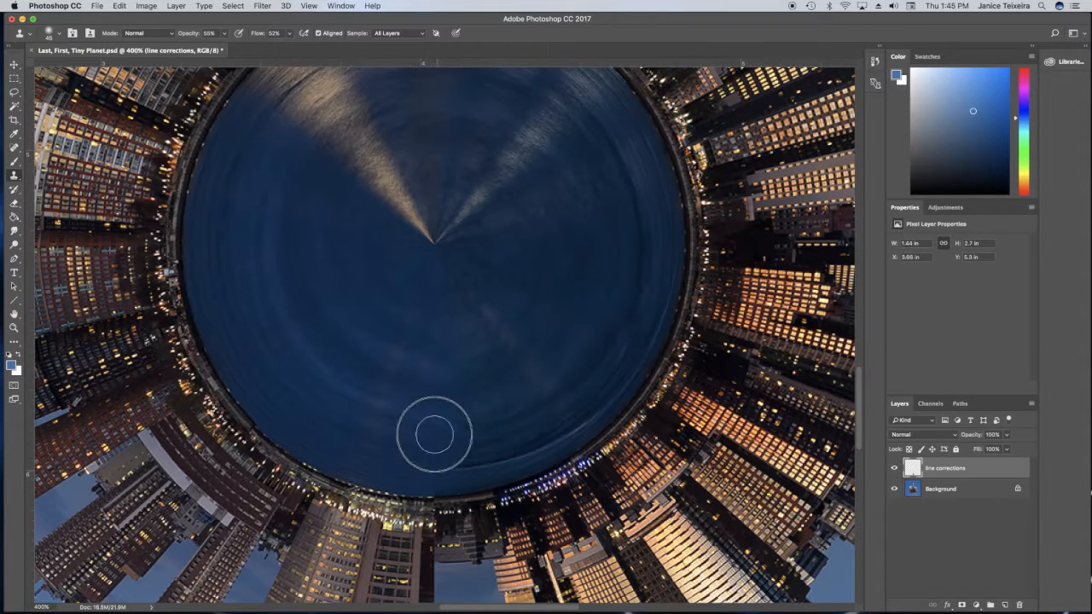
# Step: Clone nearby water over the remaining seam toward the circle's lower rim with a 40-pixel brush, undoing a stroke along the way
pyautogui.keyDown('super'); pyautogui.click(466, 480); pyautogui.keyUp('super')
pyautogui.press('[')
pyautogui.press('[')
pyautogui.press('[')
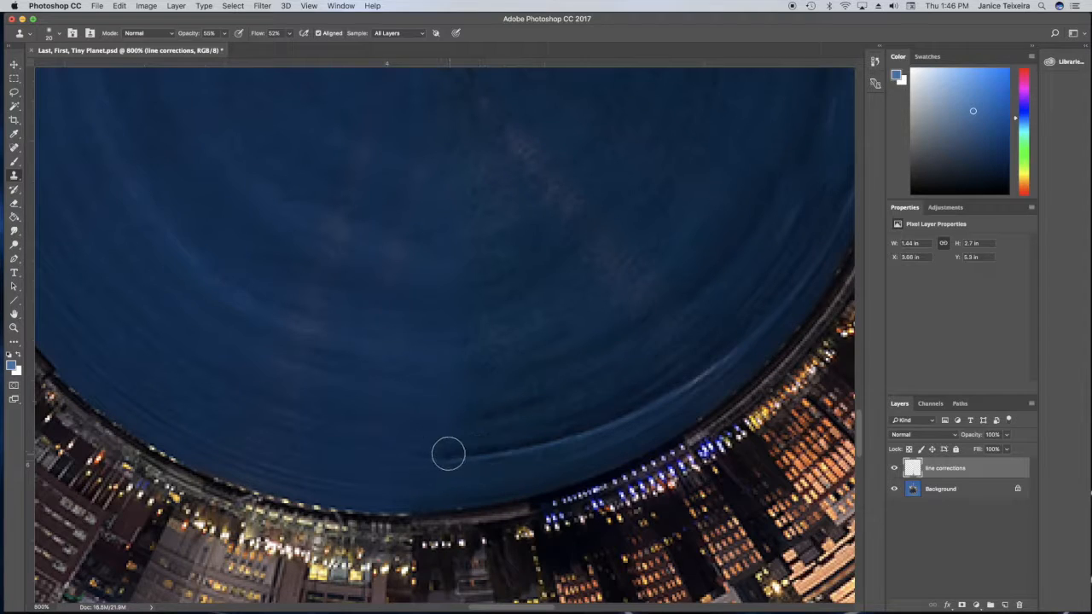
pyautogui.keyDown('alt'); pyautogui.click(552, 322); pyautogui.keyUp('alt')
pyautogui.press(']')
pyautogui.press(']')
pyautogui.moveTo(466, 147); pyautogui.dragTo(465, 399)
pyautogui.press('super+z')
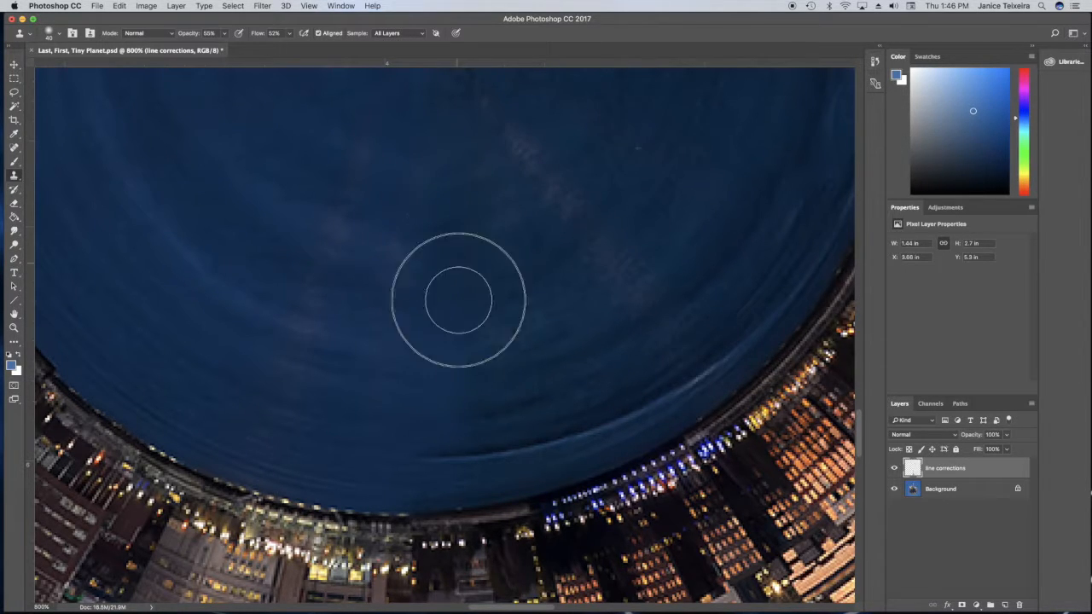
pyautogui.moveTo(631, 130); pyautogui.dragTo(622, 319)
pyautogui.press('super+0')
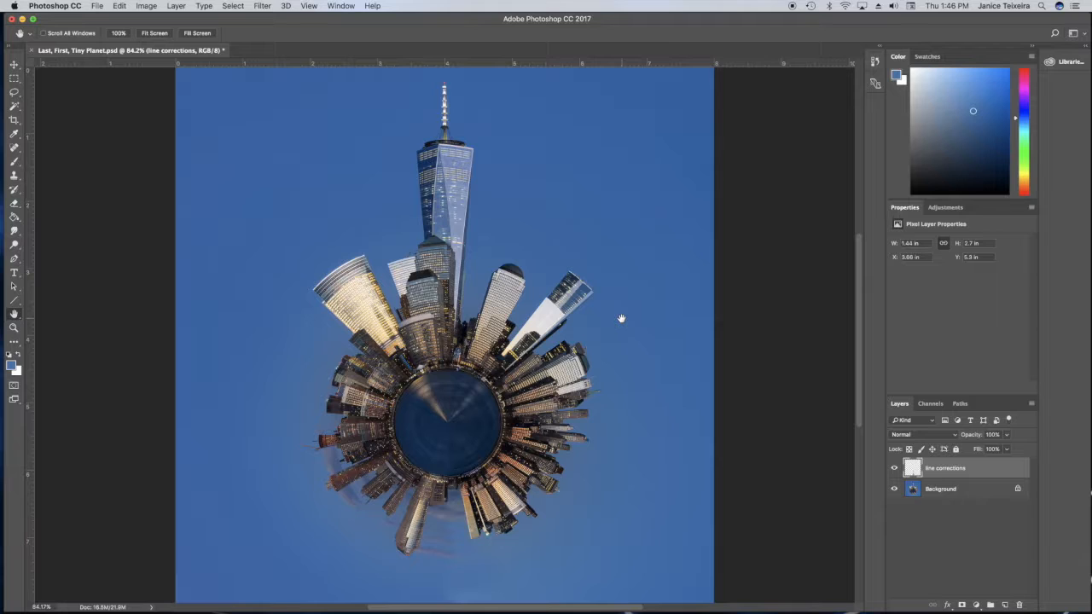
# Step: Convert the locked Background into a regular layer named Tiny Planet
pyautogui.doubleClick(964, 499)
pyautogui.write('Tiny Planet')
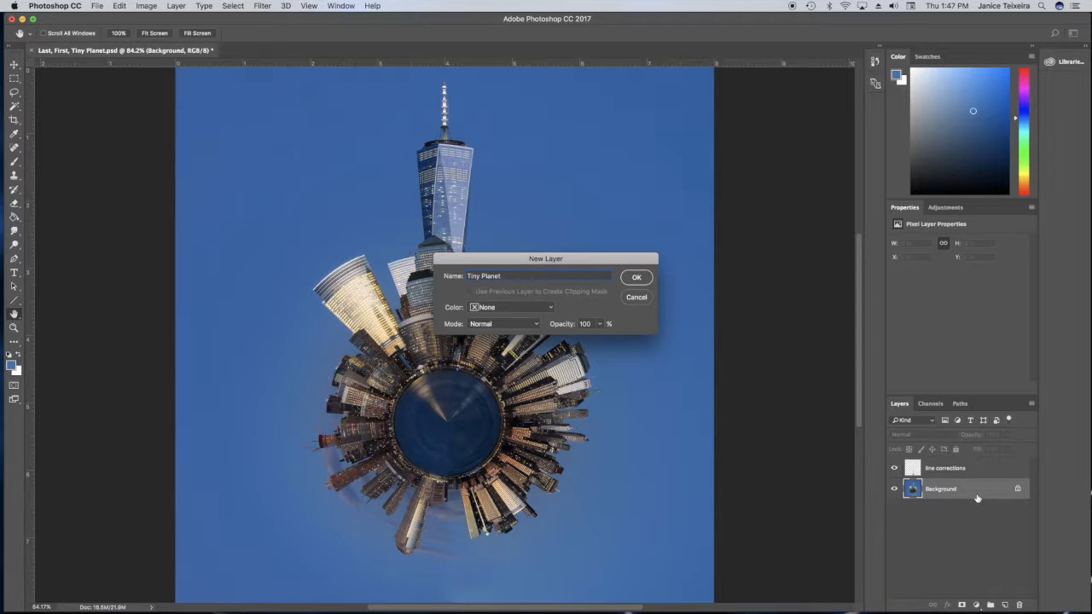
pyautogui.click(636, 277)
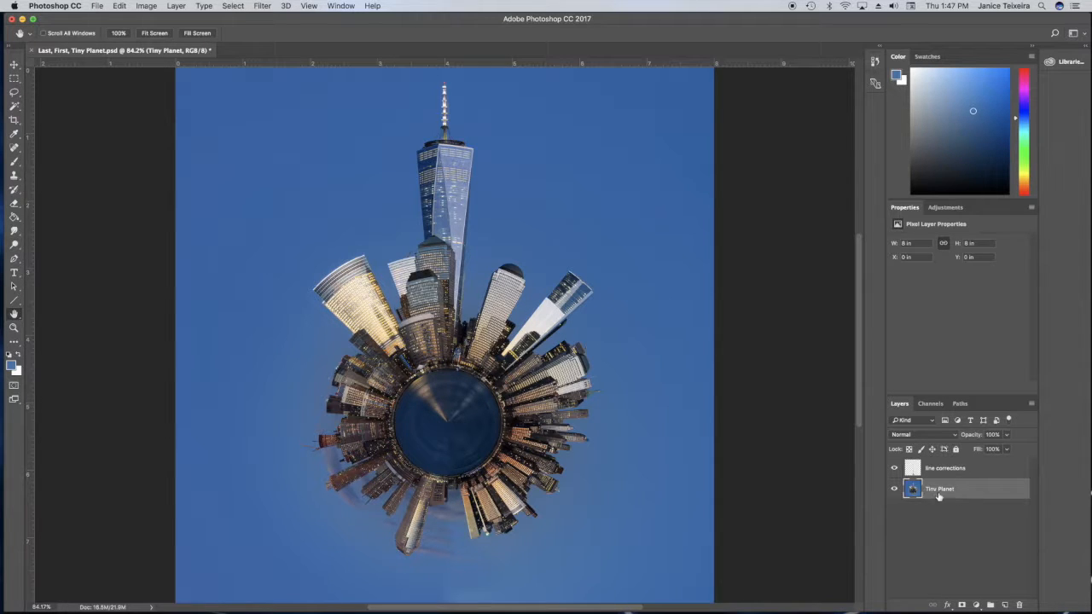
# Step: Open the file commands for the tiny planet document
pyautogui.click(97, 6)
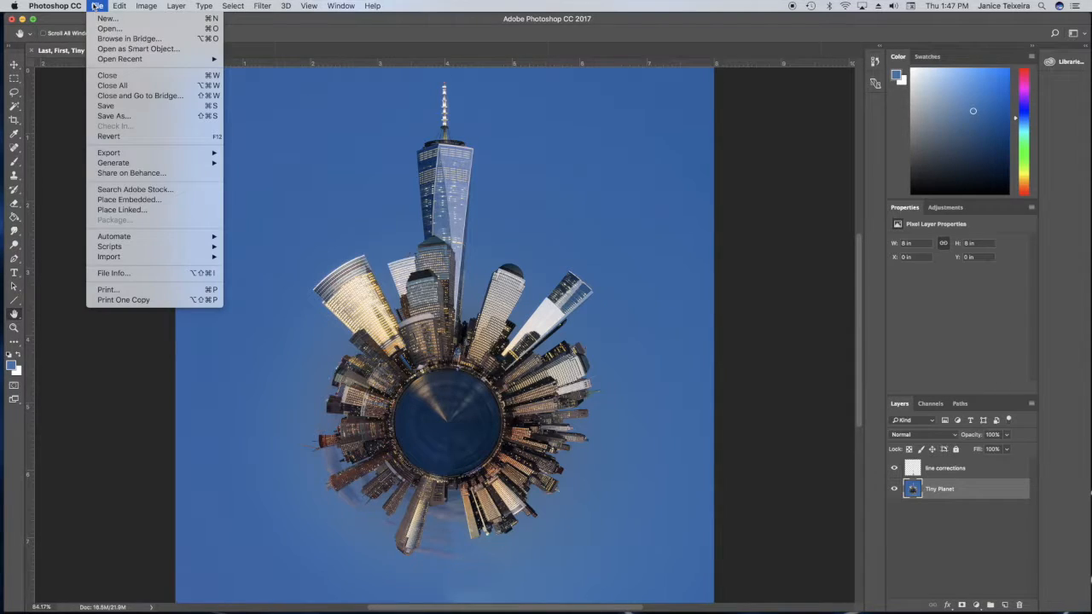